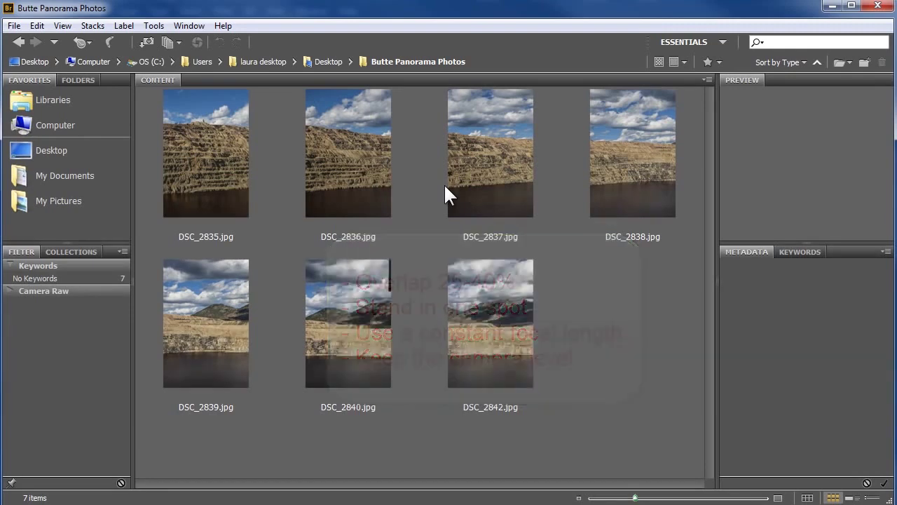
- Select all seven pit photos in Bridge and send them to Photoshop's Photomerge
click(230, 147)
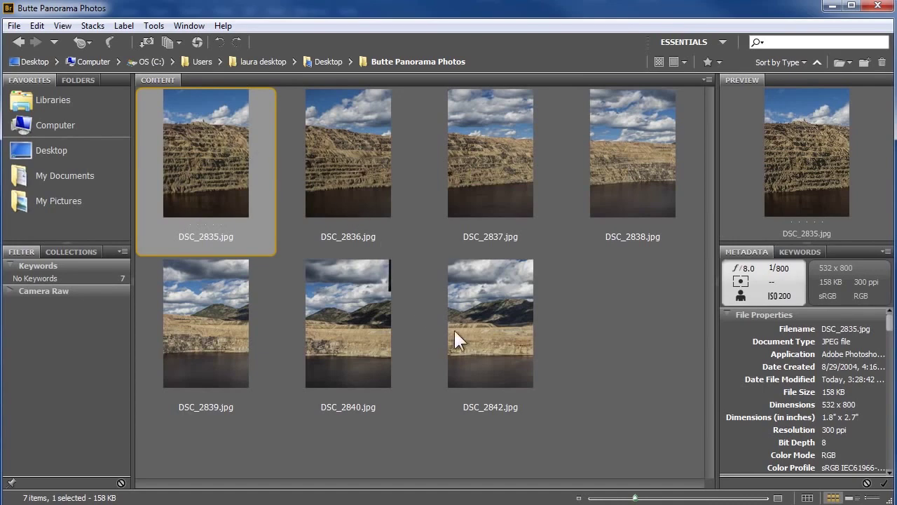
key(ctrl+a)
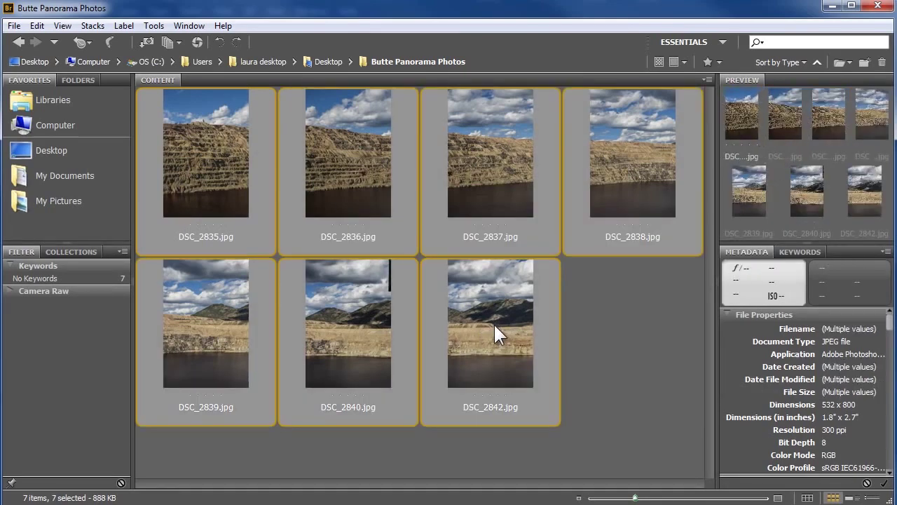
click(151, 25)
mouse_move(189, 151)
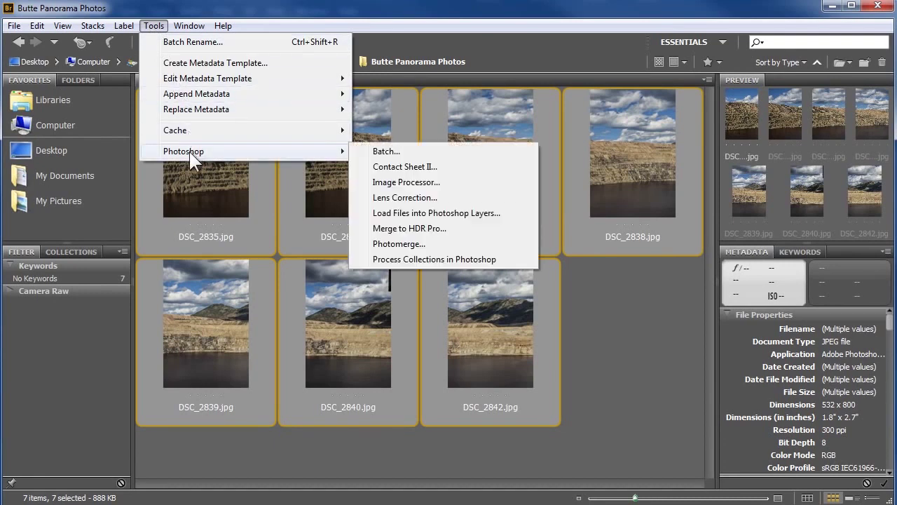
click(434, 243)
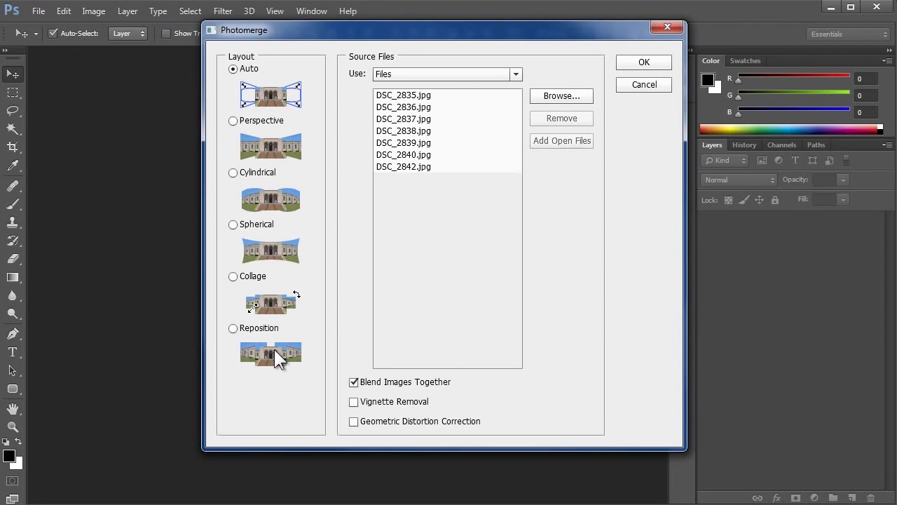
- Stitch the seven photos using the Cylindrical layout with vignette removal turned on
click(234, 172)
click(354, 401)
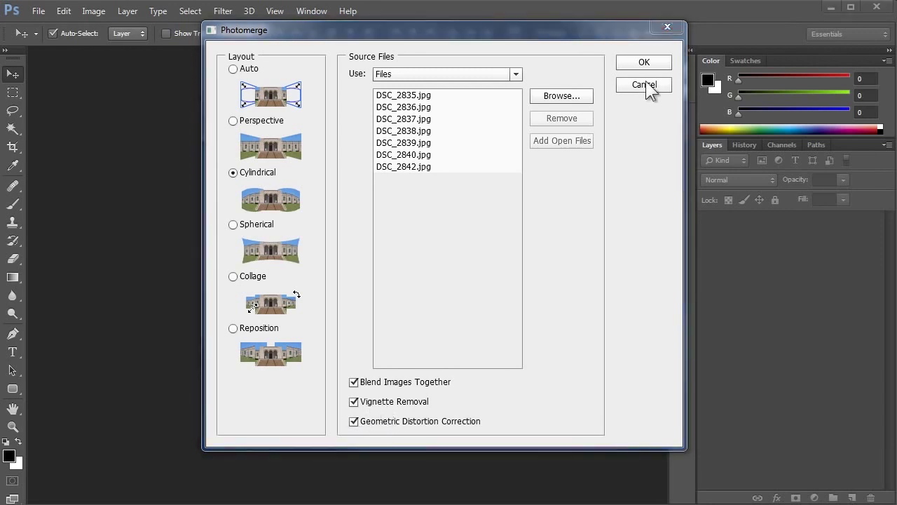
click(655, 61)
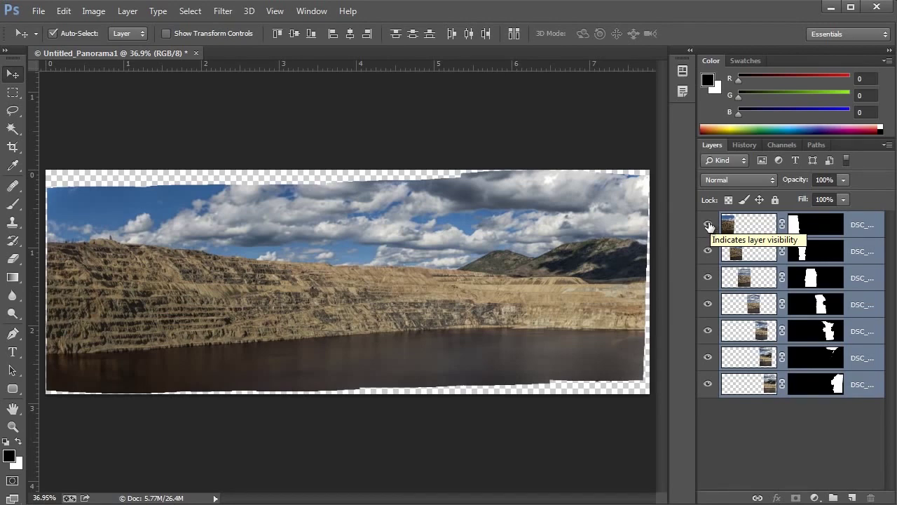
alt+click(708, 225)
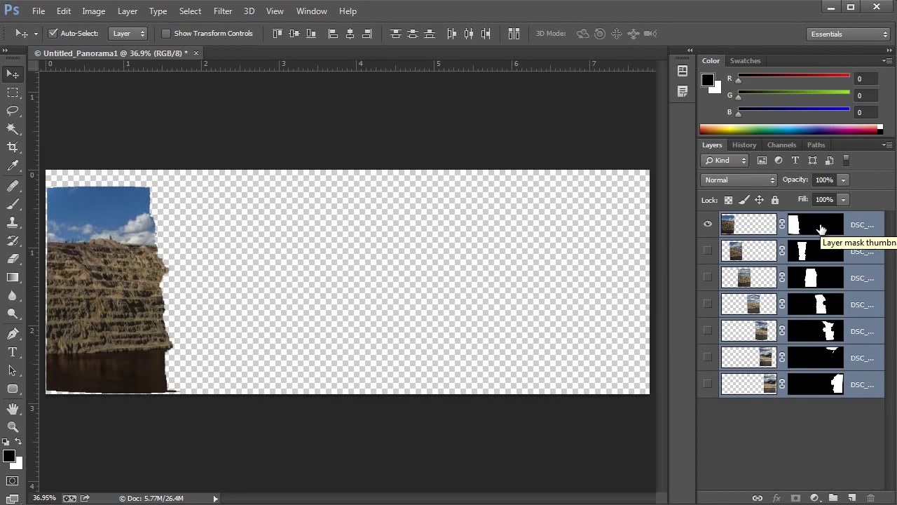
alt+click(708, 251)
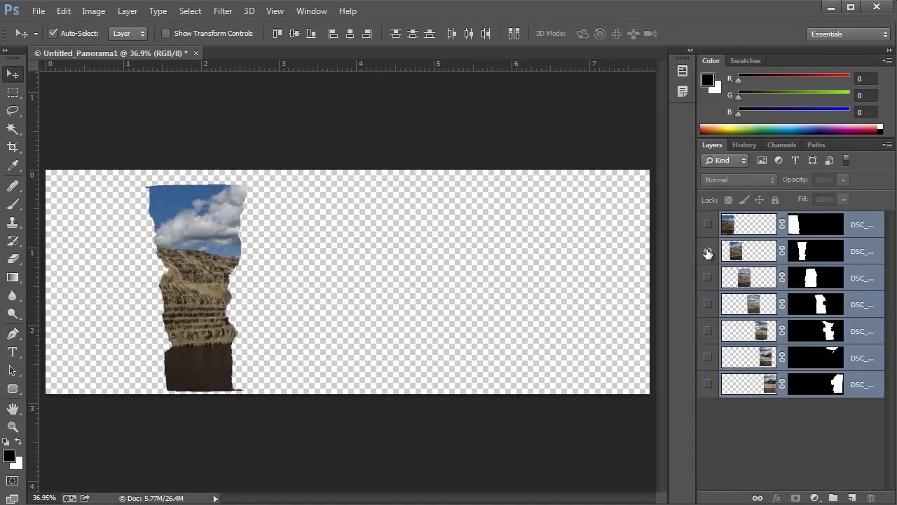
alt+click(708, 277)
alt+click(708, 305)
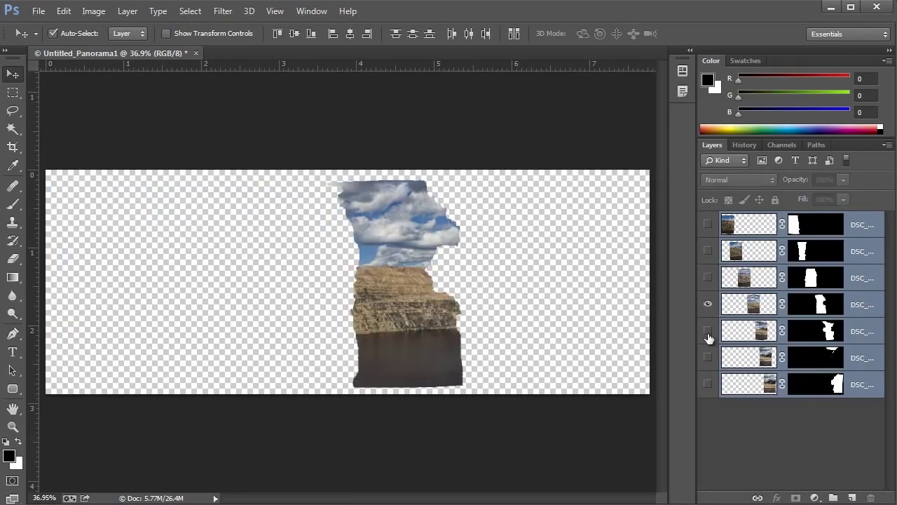
alt+click(708, 331)
alt+click(708, 358)
alt+click(708, 384)
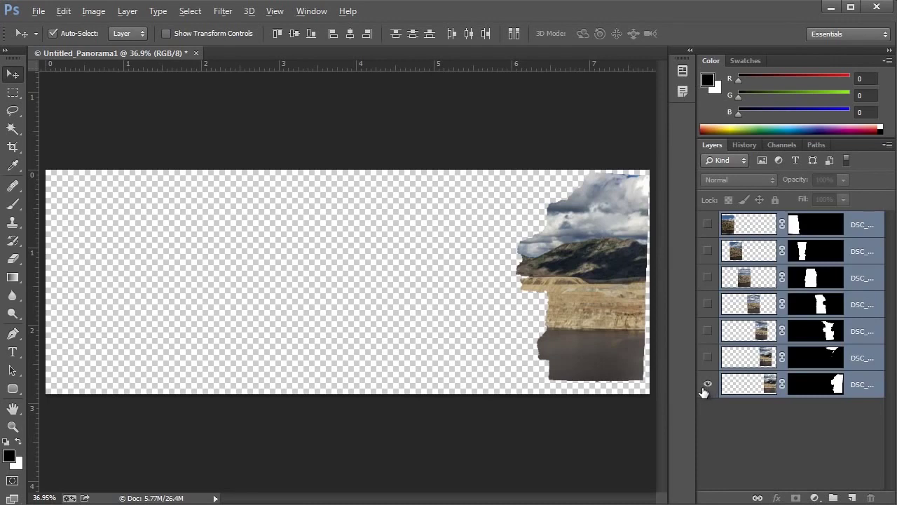
alt+click(708, 384)
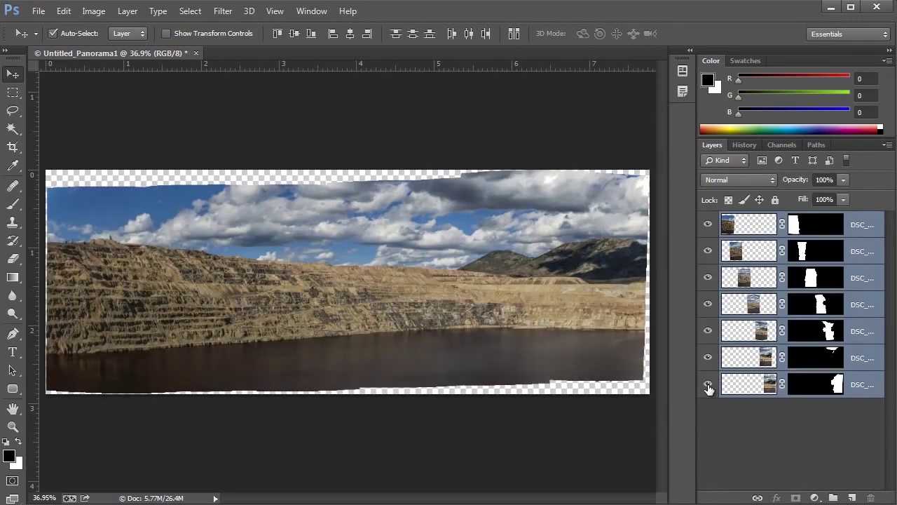
shift+click(815, 223)
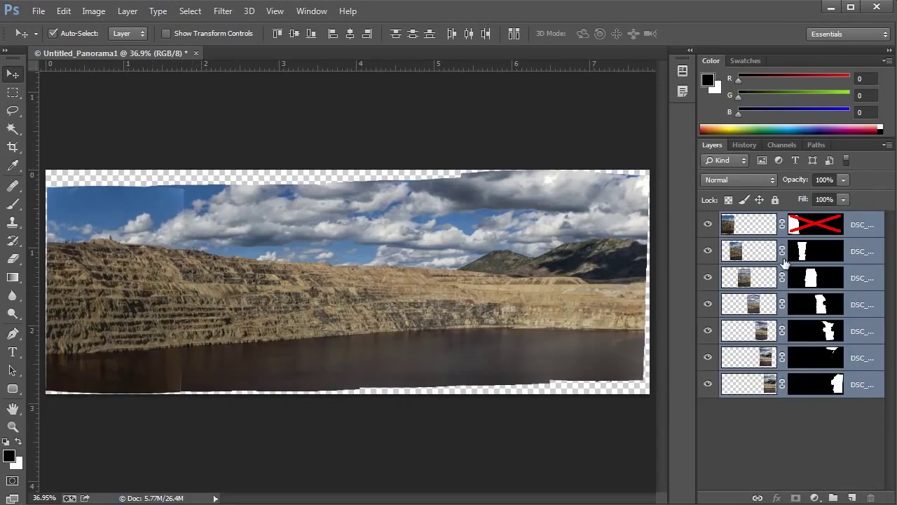
shift+click(820, 225)
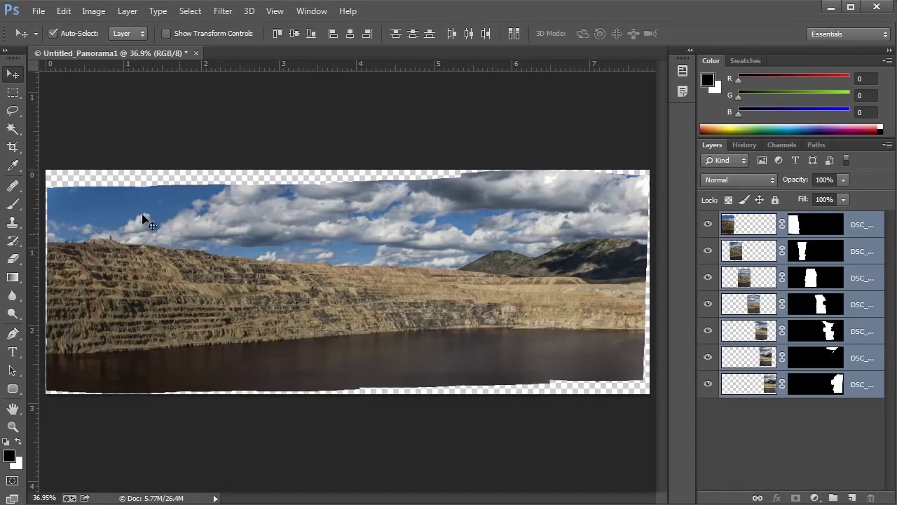
- Crop the panorama, pulling the top, left and right edges inside the ragged borders
click(14, 147)
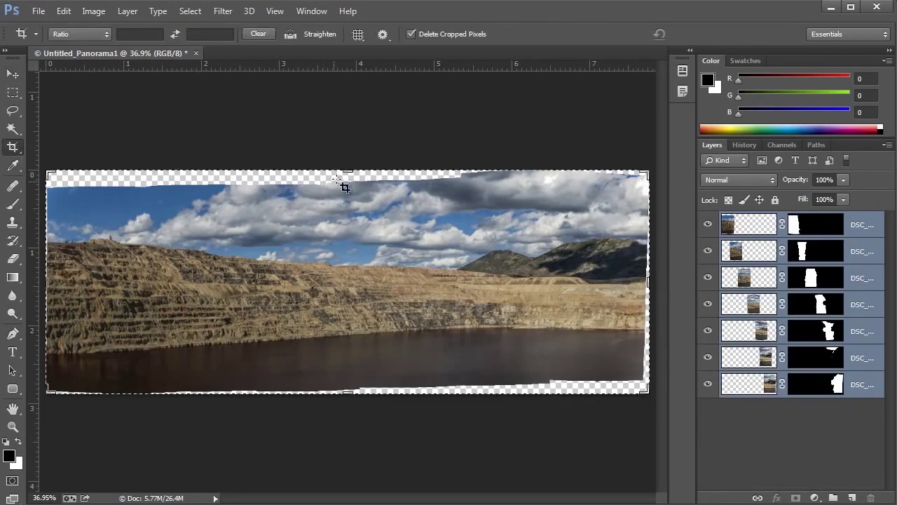
drag(347, 173, 347, 181)
drag(48, 284, 49, 284)
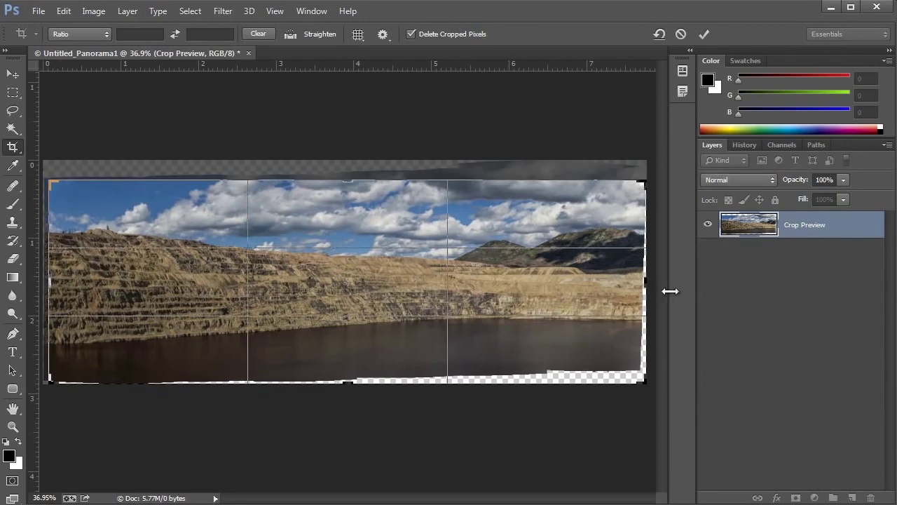
drag(646, 284, 641, 283)
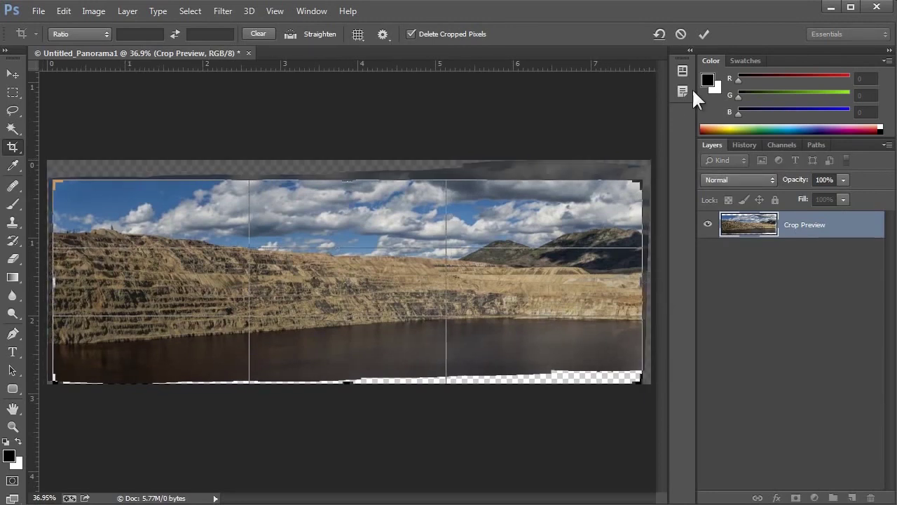
click(703, 35)
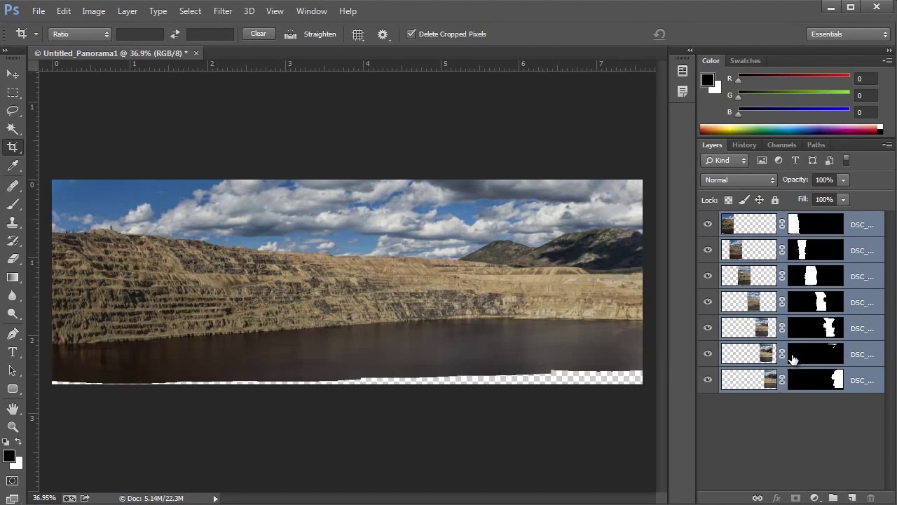
- Flatten the panorama to one Background layer and Magic Wand-select the white bottom strip
click(131, 13)
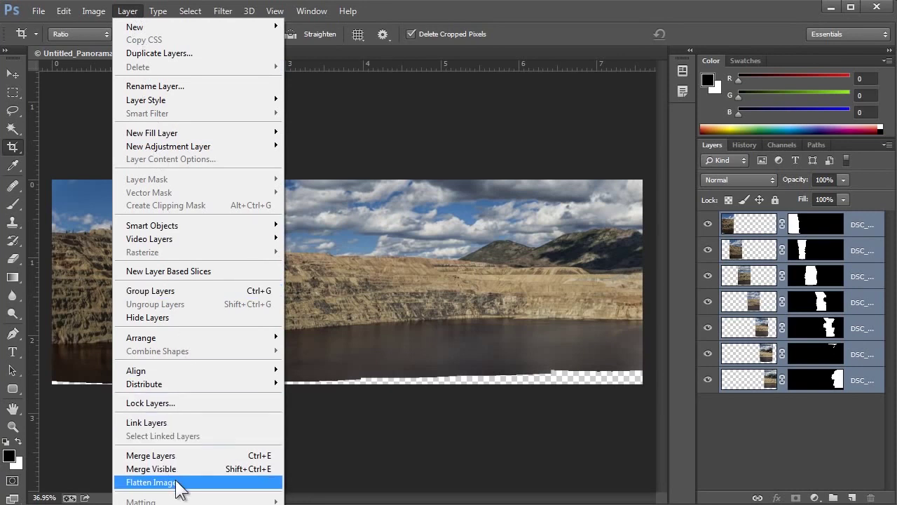
click(151, 482)
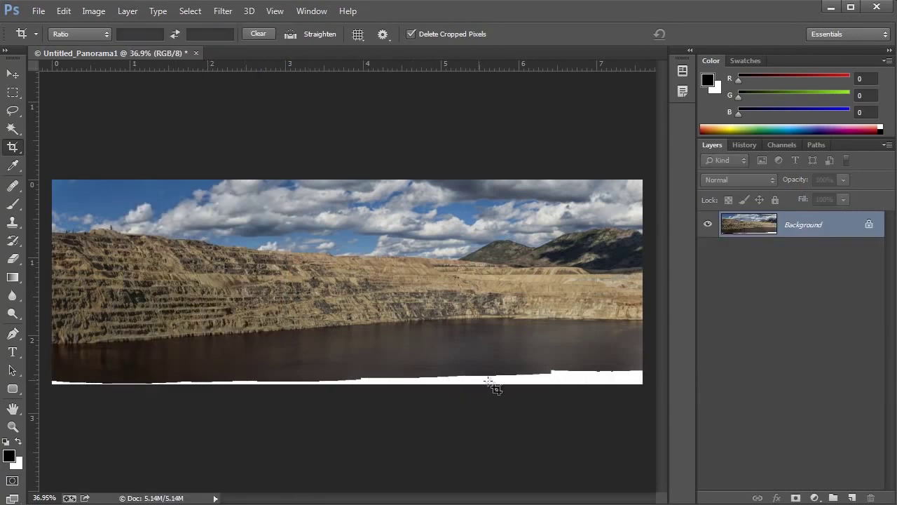
click(12, 128)
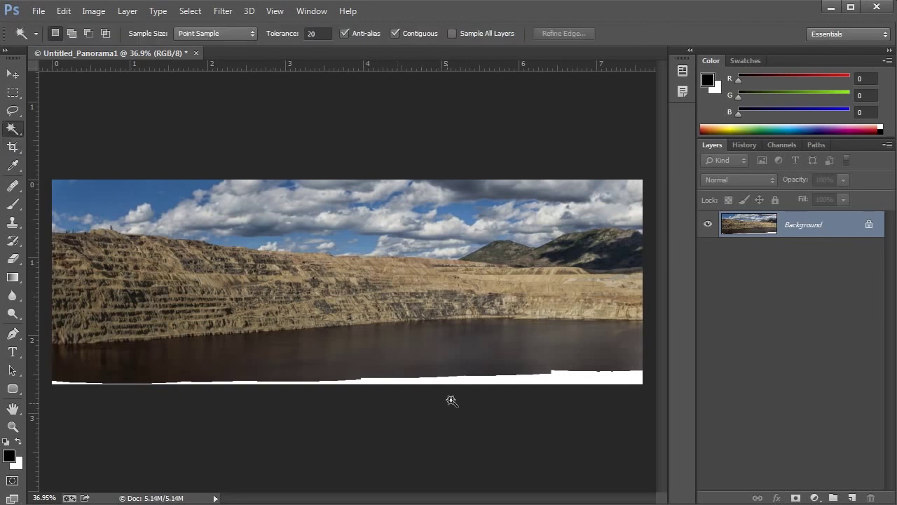
click(468, 381)
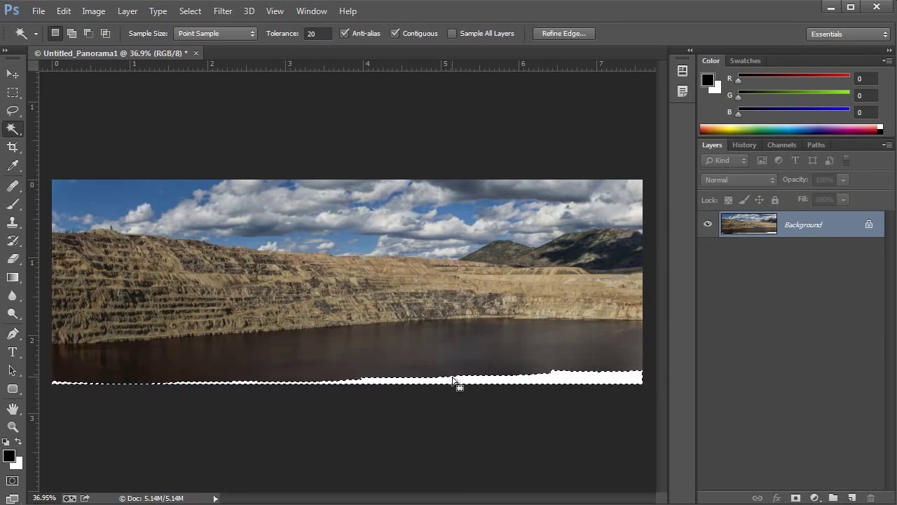
- Expand the bottom-strip selection by 5 pixels
click(194, 10)
mouse_move(210, 180)
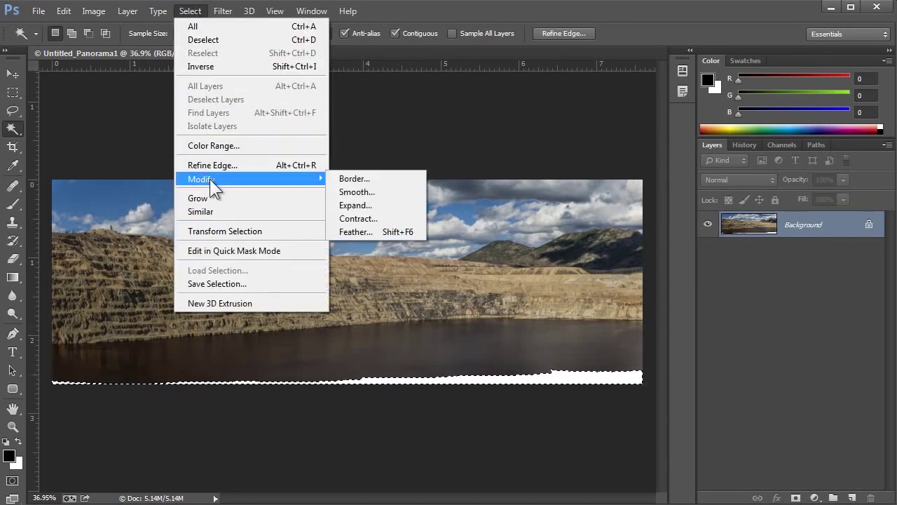
click(350, 205)
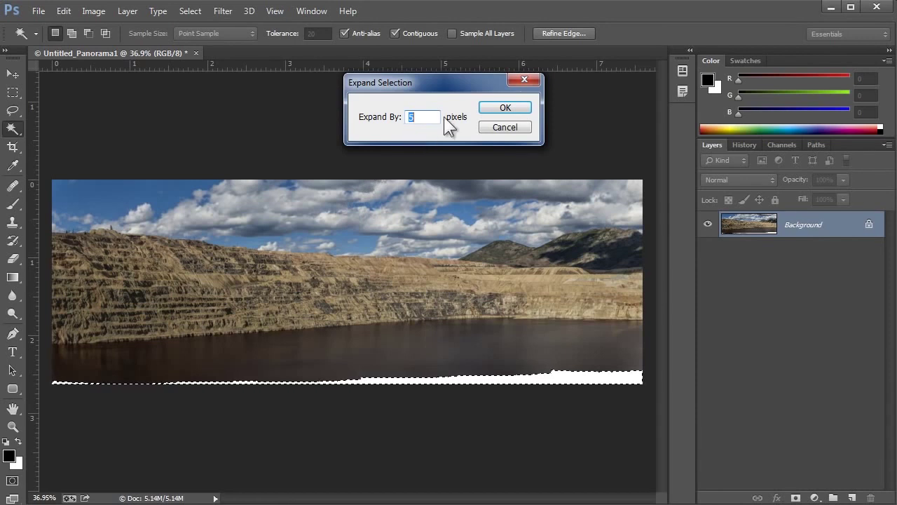
click(492, 106)
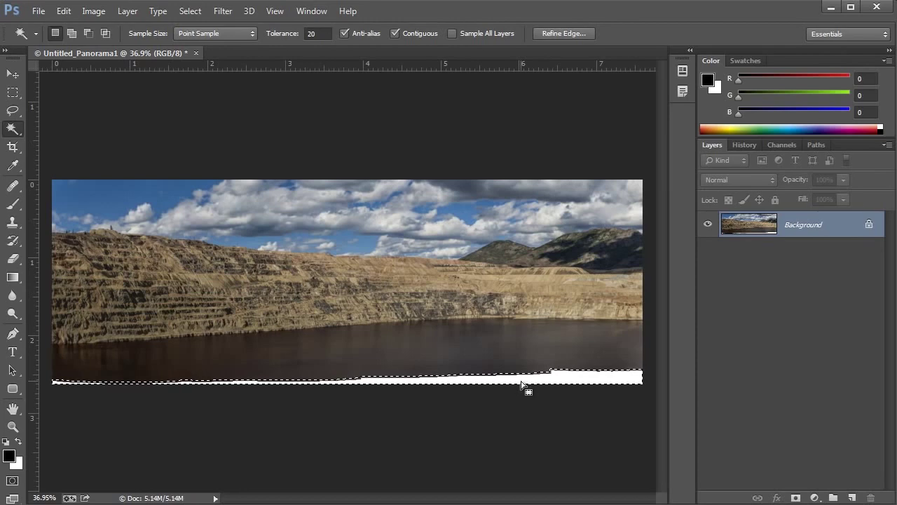
- Fill the selected strip with Content-Aware contents so the dark water reaches the edge
click(61, 11)
click(72, 211)
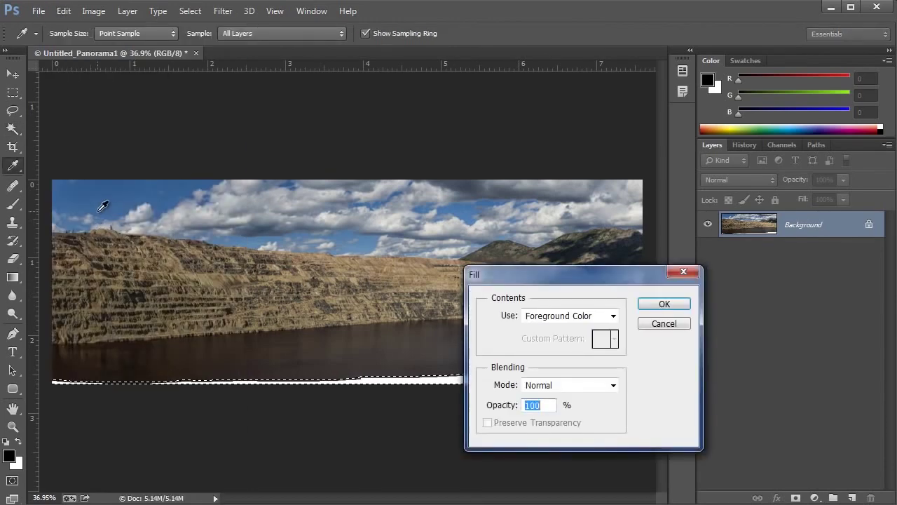
click(588, 314)
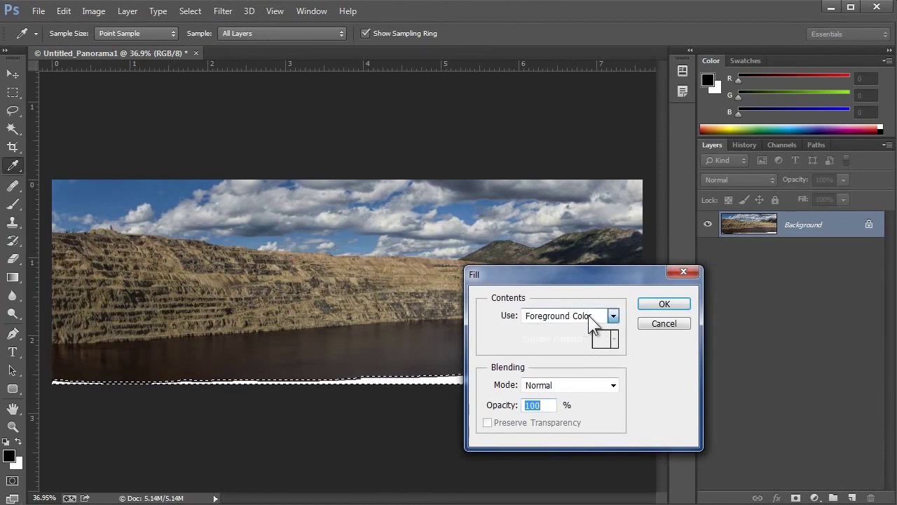
click(585, 374)
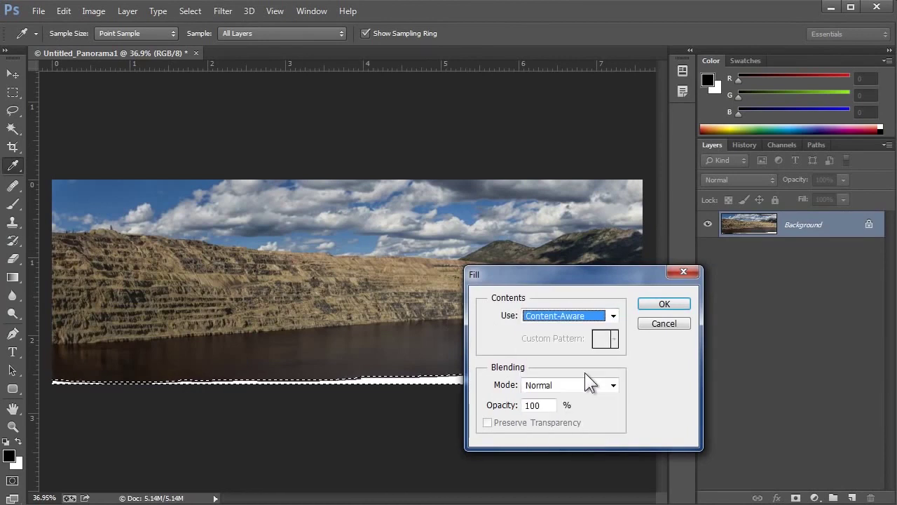
click(663, 304)
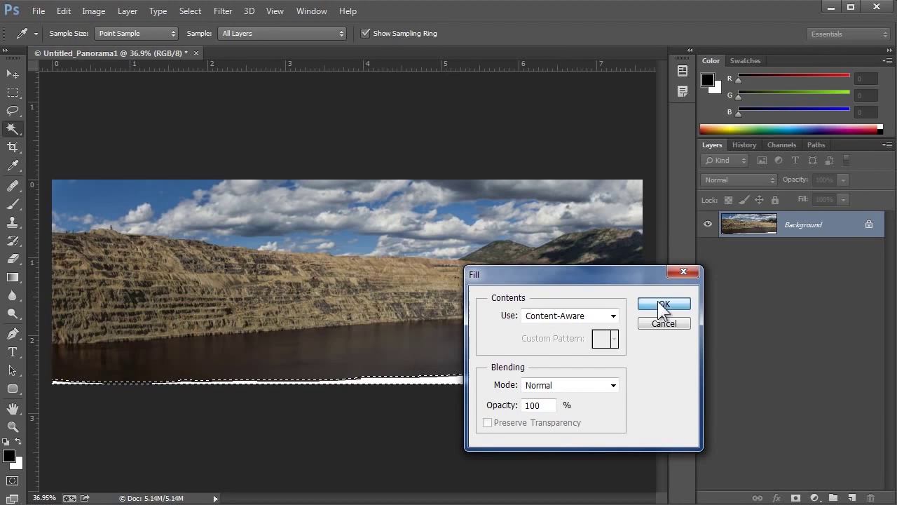
key(w)
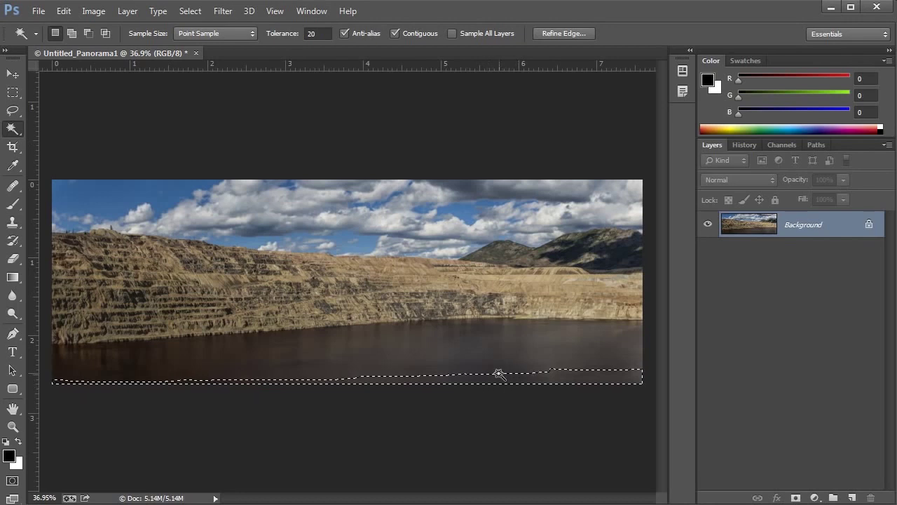
- Deselect the filled bottom strip with Select > Deselect
click(190, 11)
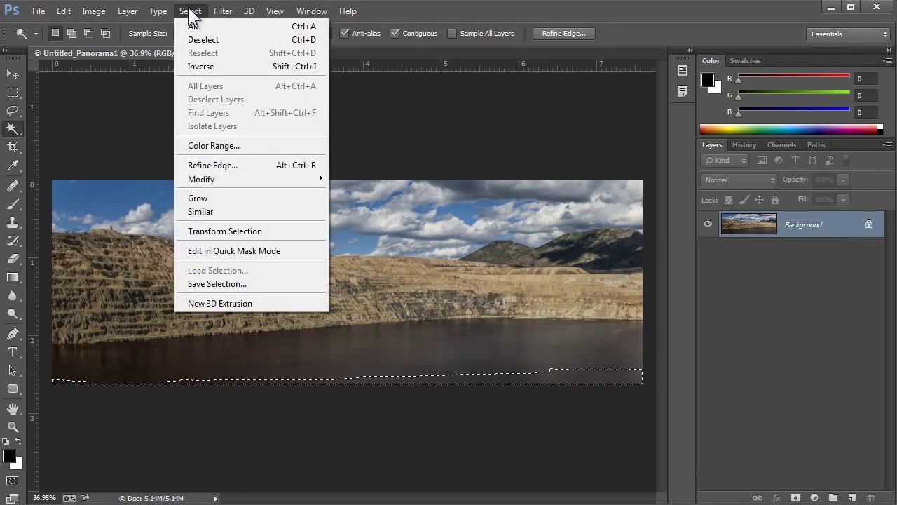
click(200, 39)
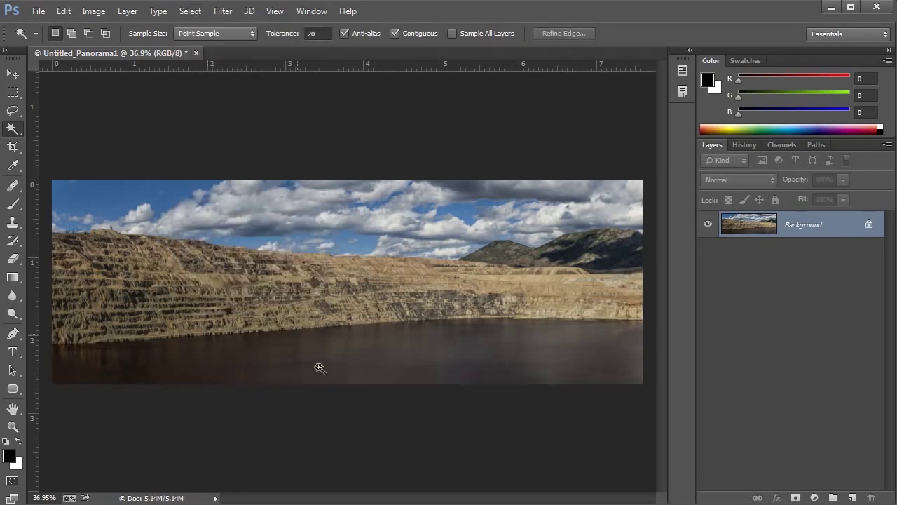